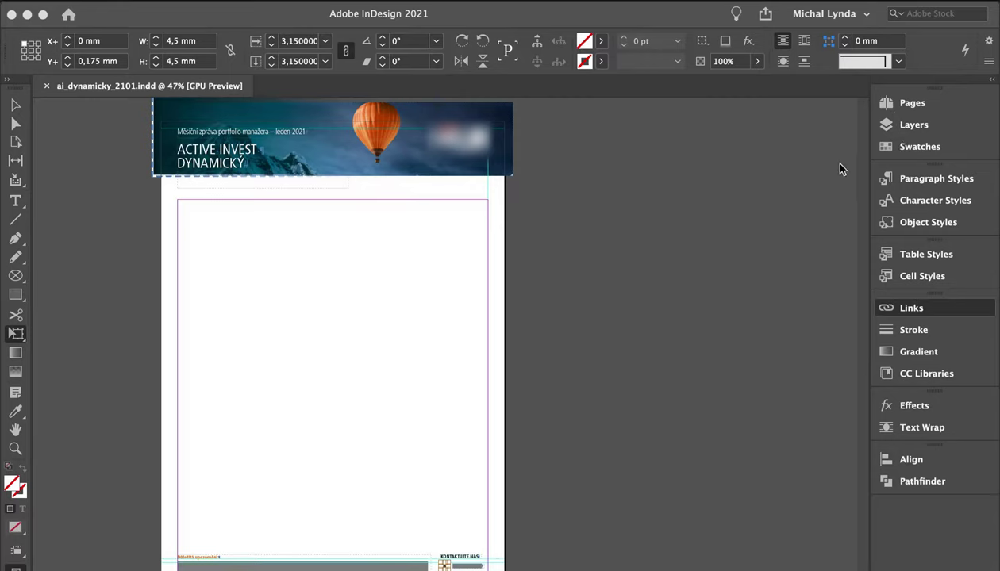
Step: Relink the missing Dynamicky_data.txt link to fsda.txt from the Links panel
left_click(908, 125)
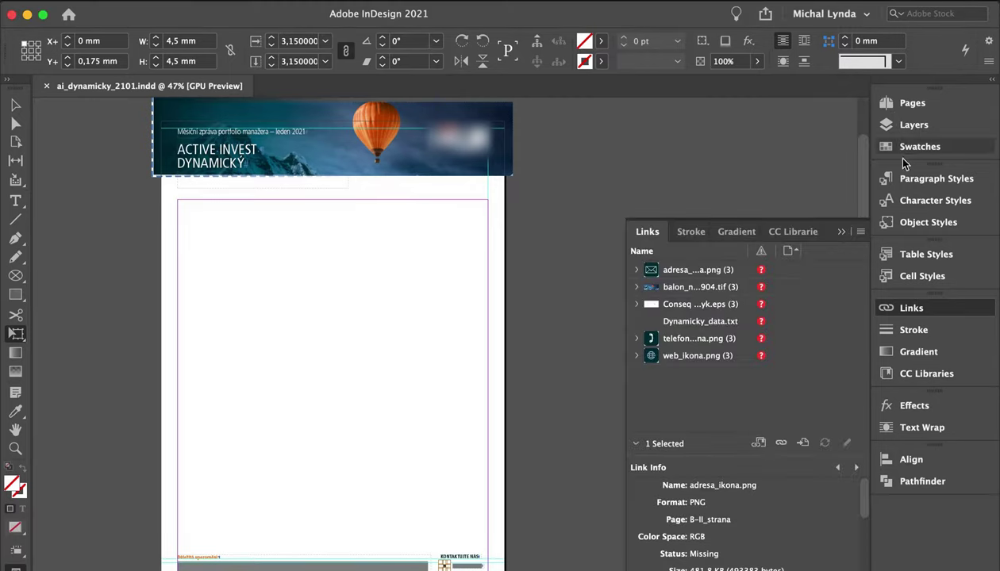
left_click(715, 327)
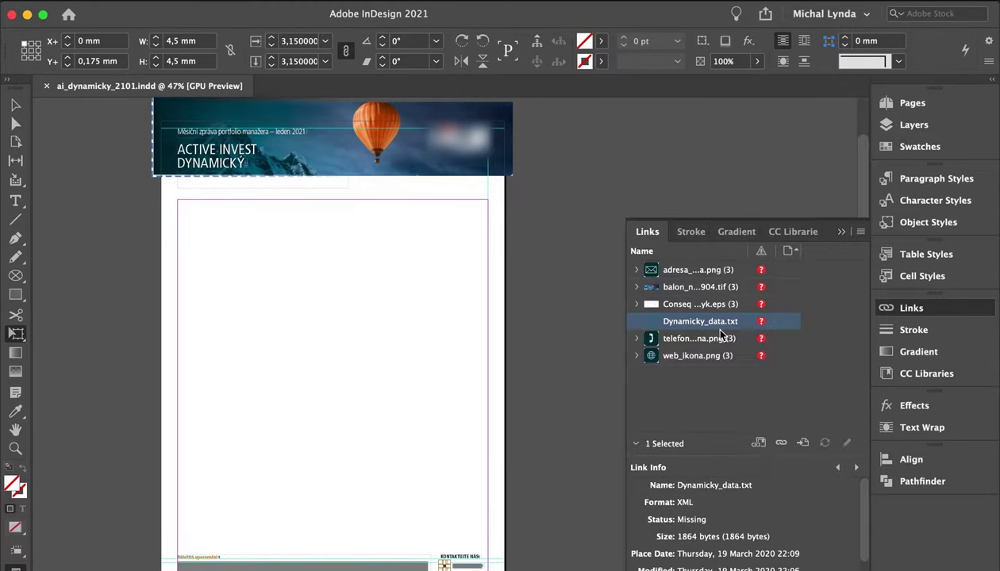
right_click(708, 325)
left_click(716, 338)
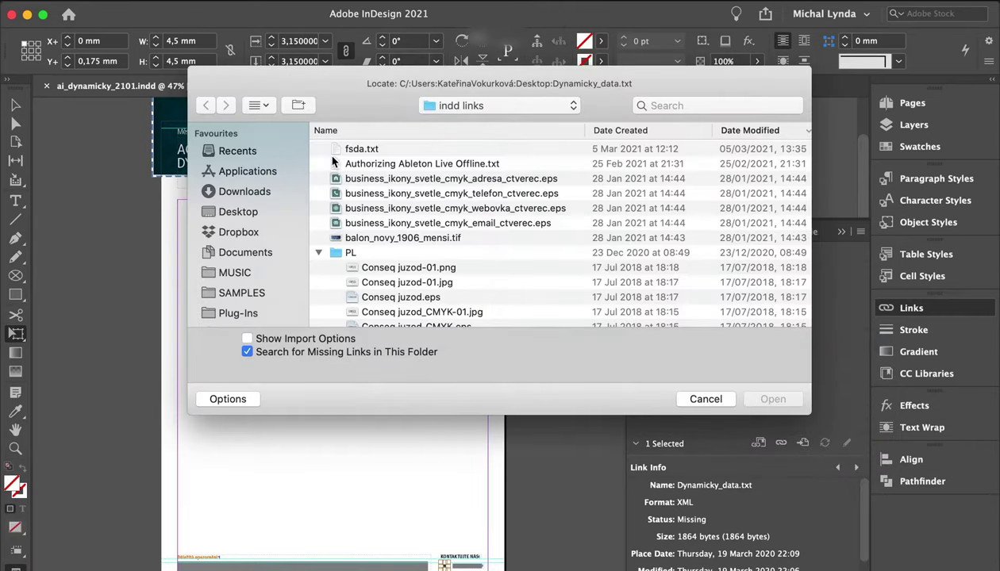
double_click(335, 156)
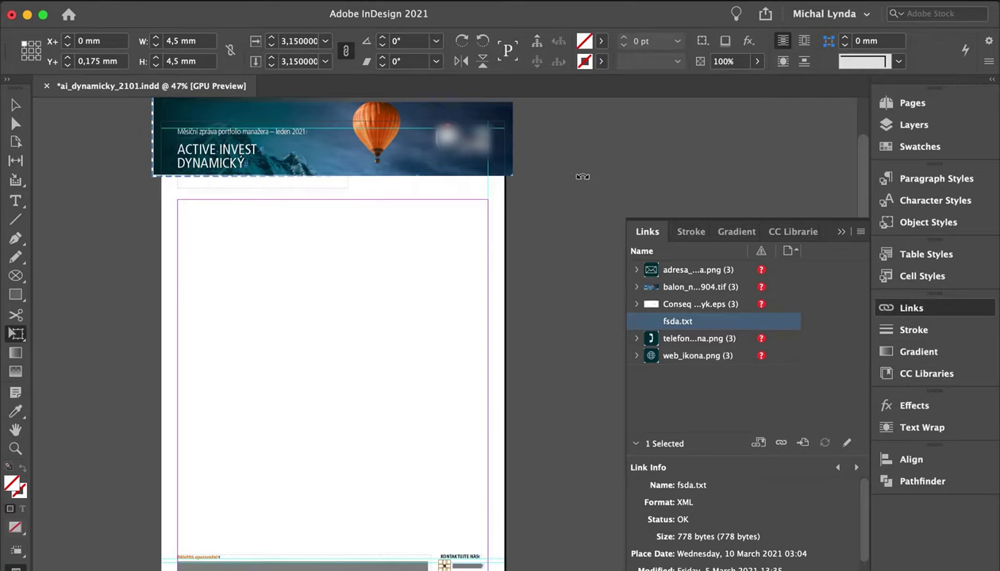
Step: Drag fsda.txt from the Finder indd links folder onto the InDesign pasteboard as a new text frame
right_click(687, 323)
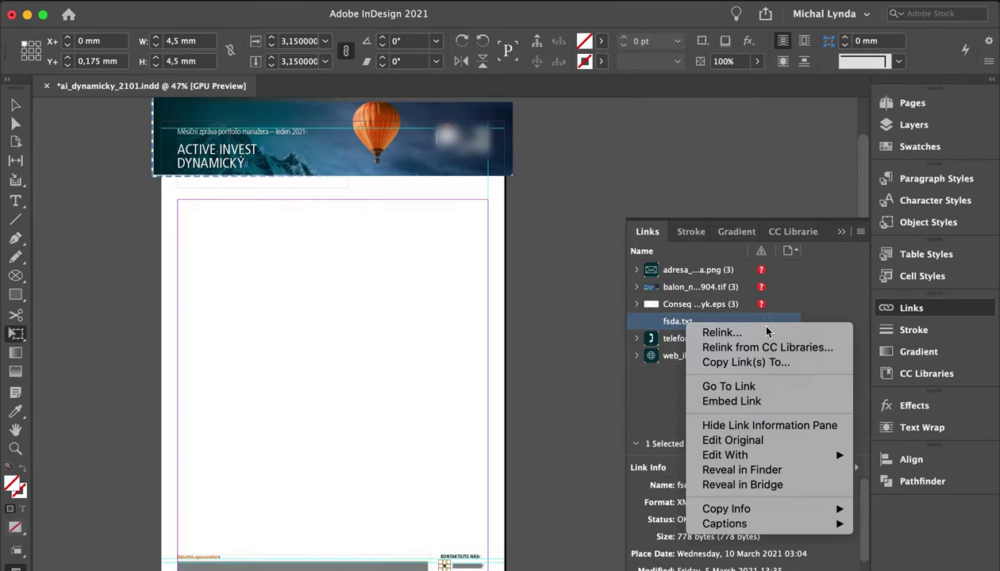
left_click(444, 434)
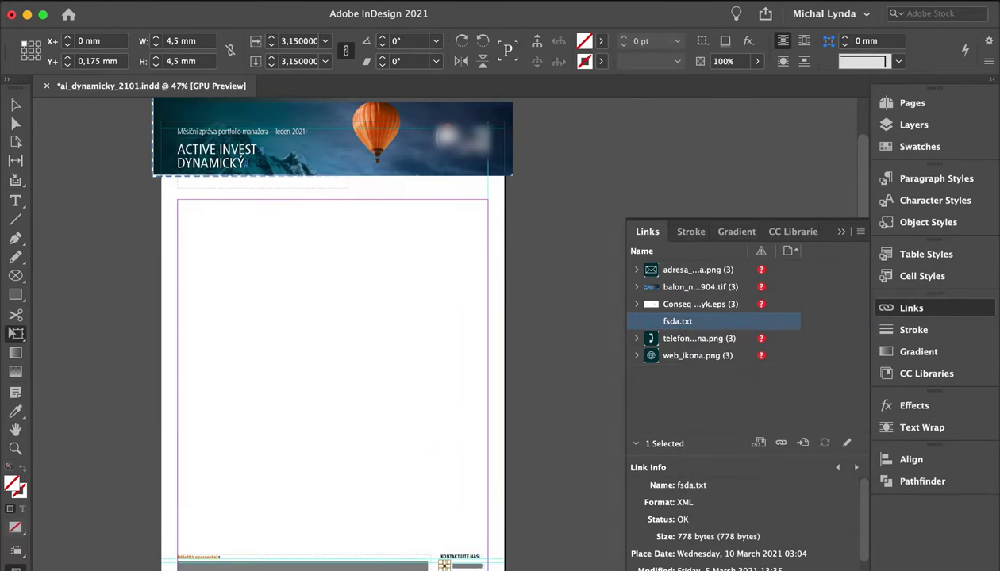
left_click(16, 563)
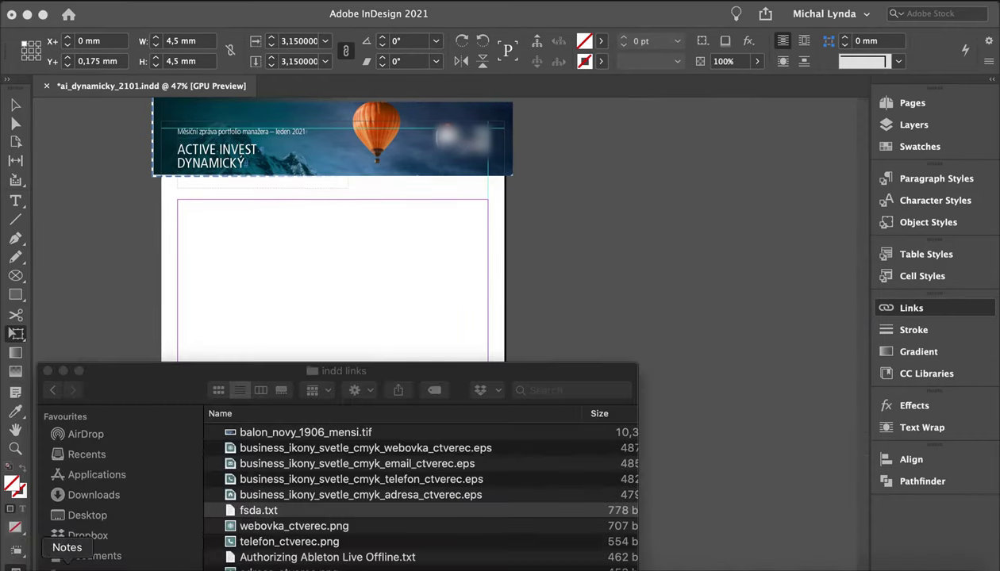
left_click_drag(238, 512, 607, 204)
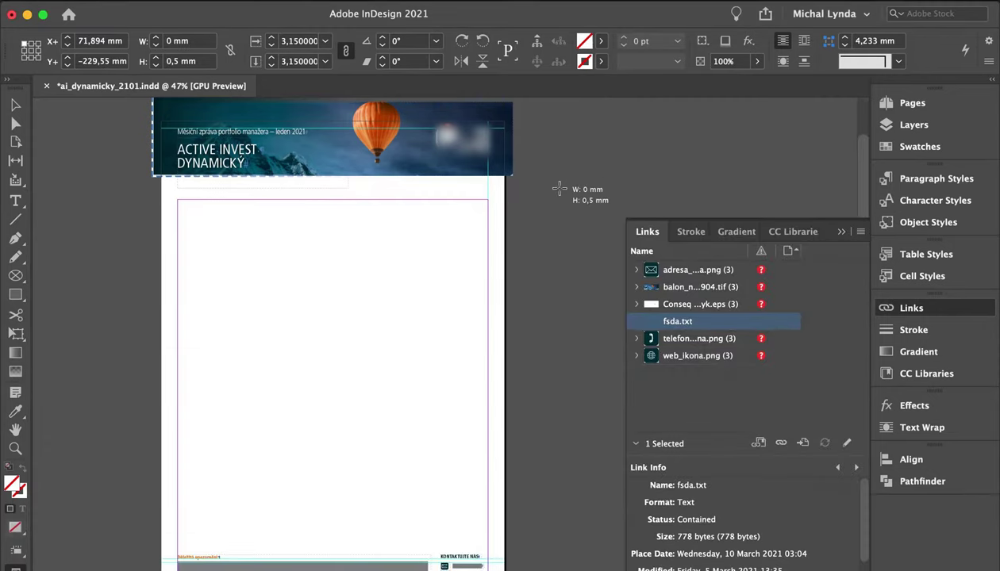
left_click_drag(558, 191, 771, 464)
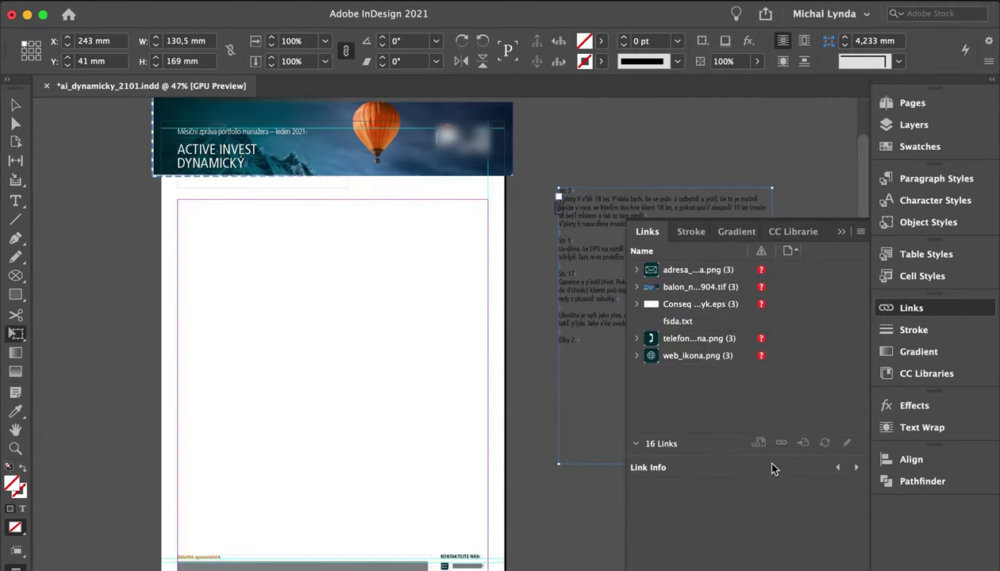
Step: Undo and redo the placement, unlink fsda.txt, and delete its placed text frame
key("ctrl+z")
key("ctrl+z")
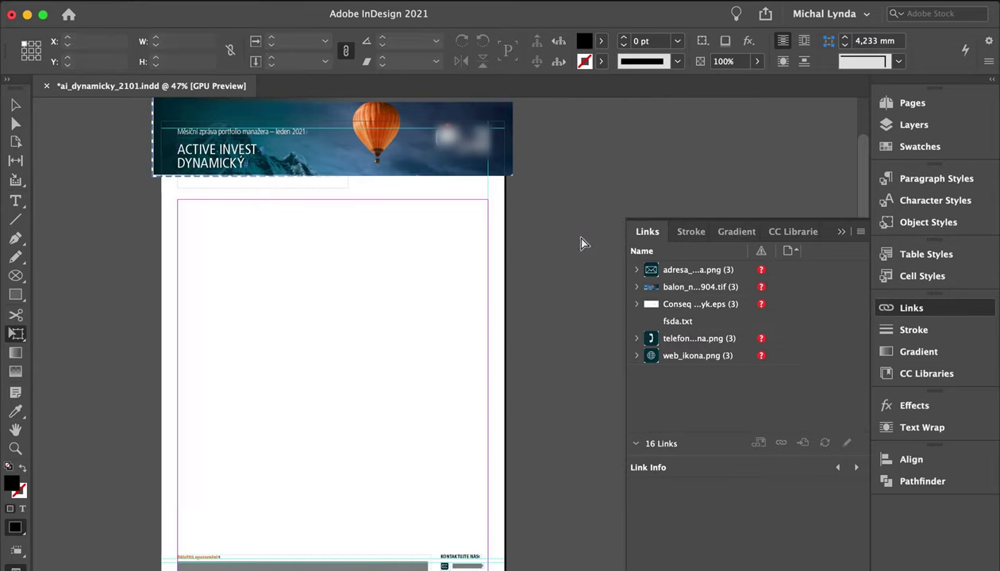
key("ctrl+shift+z")
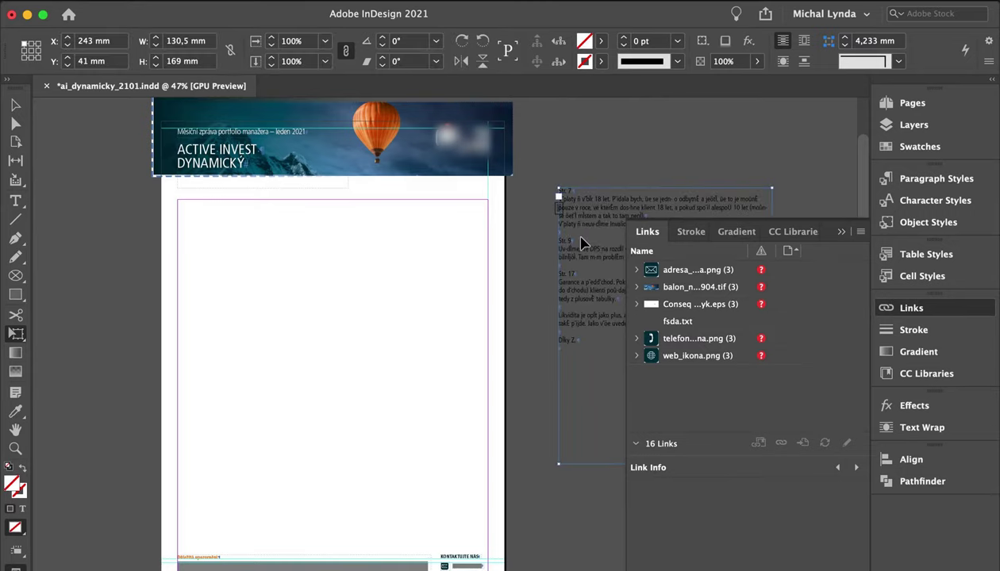
right_click(672, 321)
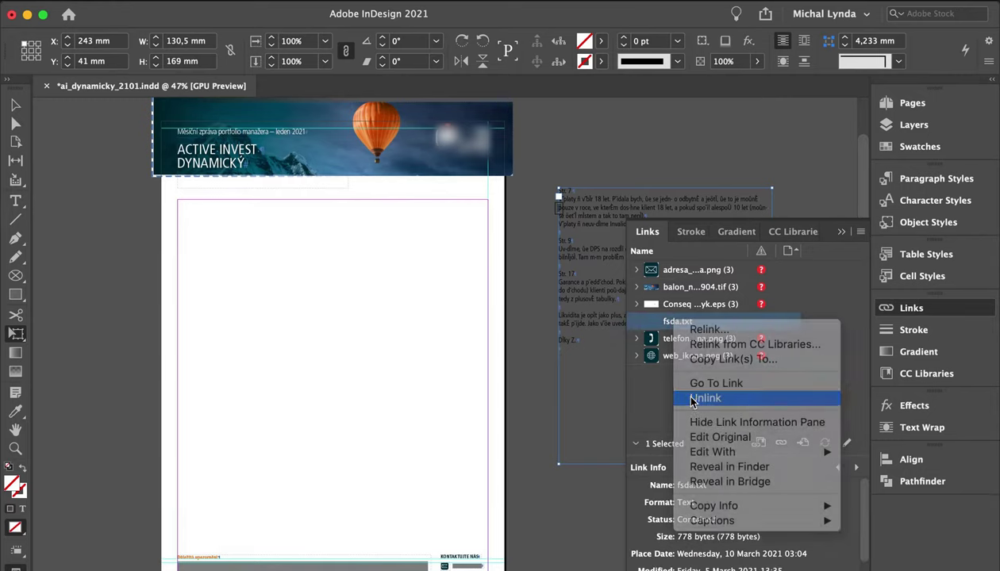
left_click(692, 399)
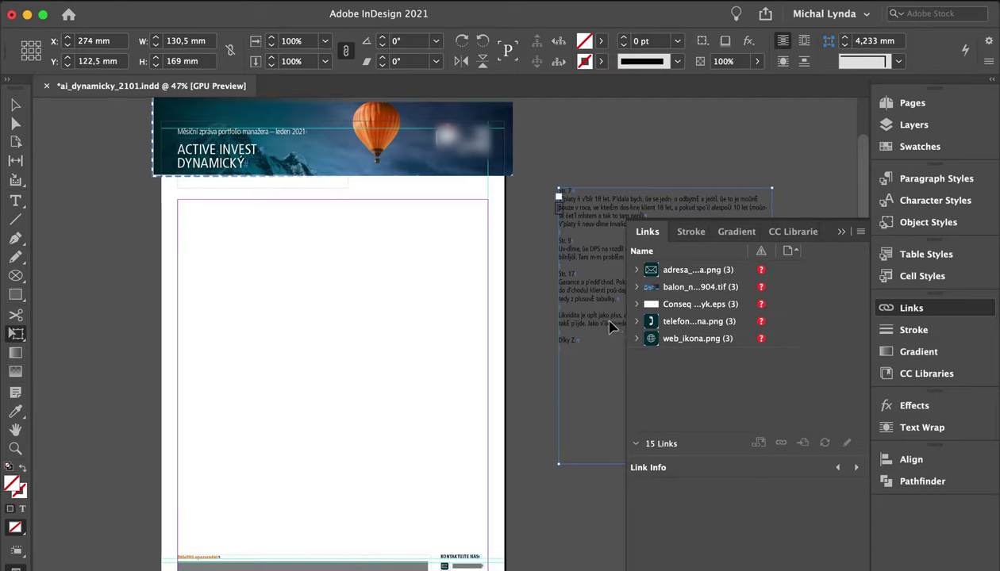
key("BackSpace")
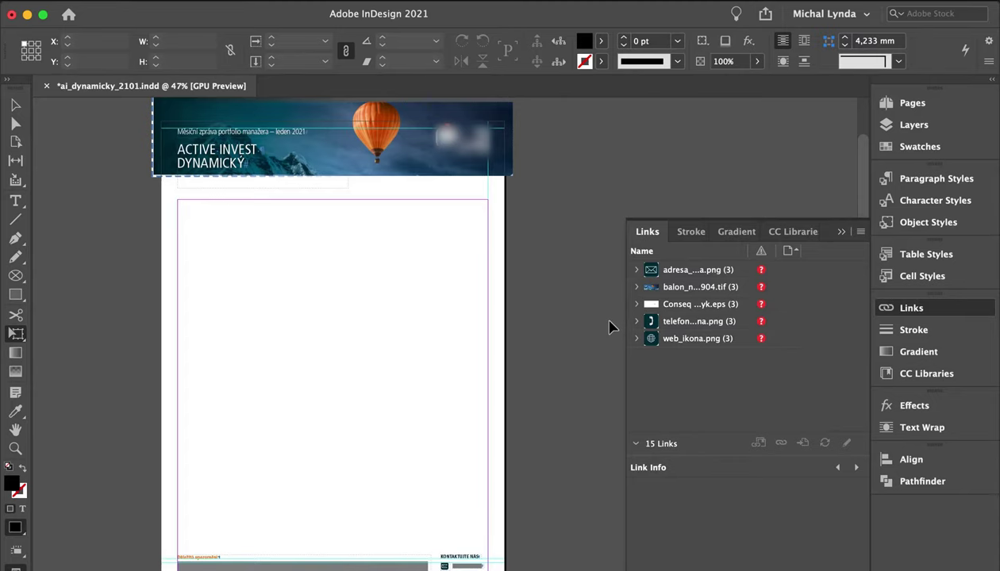
Step: Lower the system sound volume using the menu-bar volume slider
left_click(707, 3)
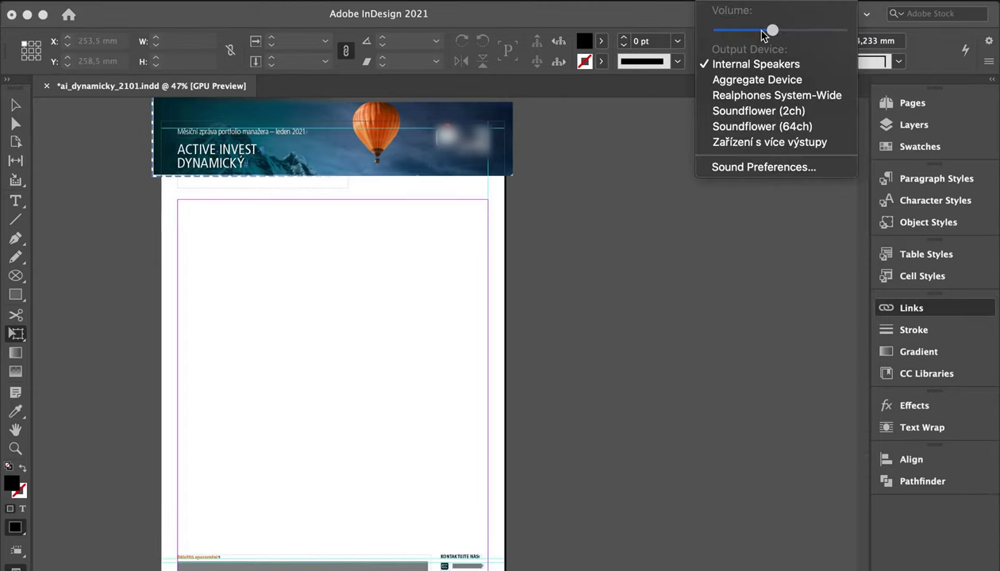
left_click_drag(755, 35, 739, 35)
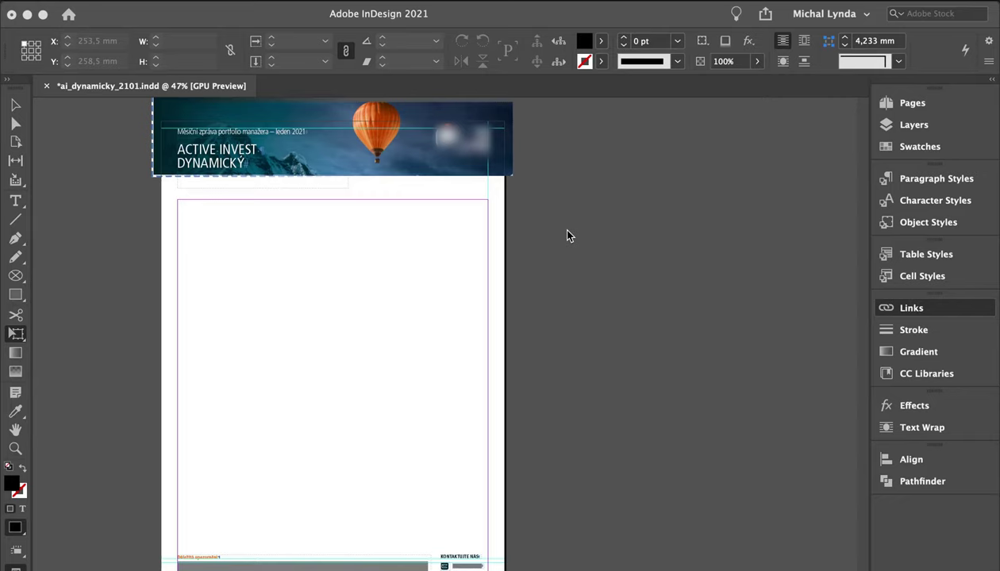
scroll(719, 363, "down", 2)
scroll(719, 364, "right", 2)
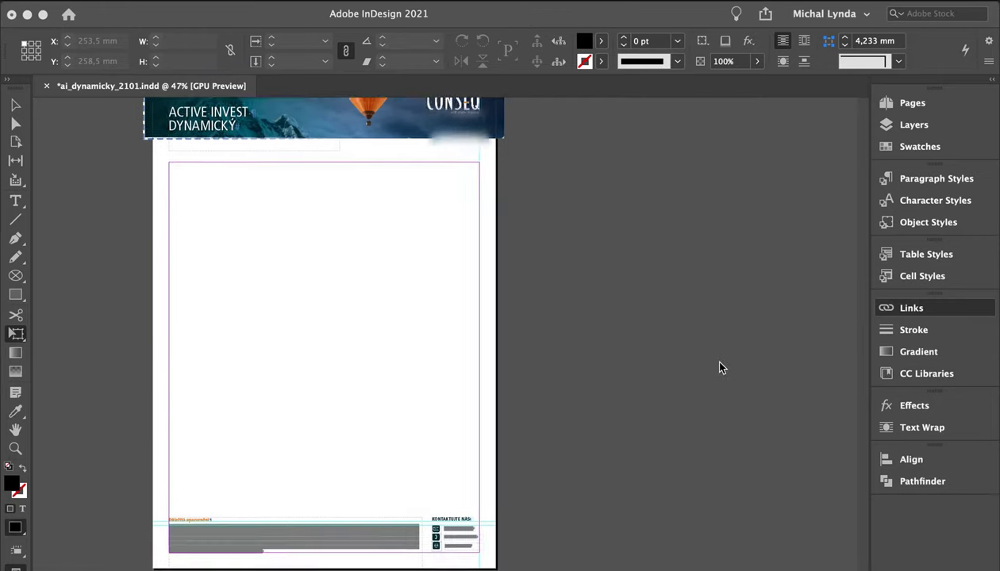
scroll(762, 349, "left", 1)
Step: Reopen the Links panel and revert the document to its last saved version
left_click(895, 307)
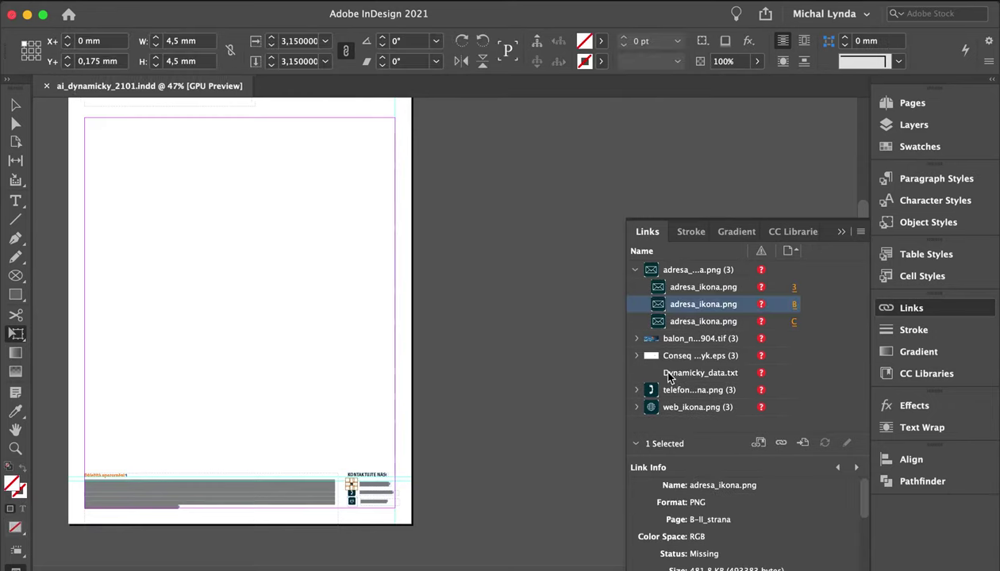
key("super+s")
scroll(733, 547, "down", 5)
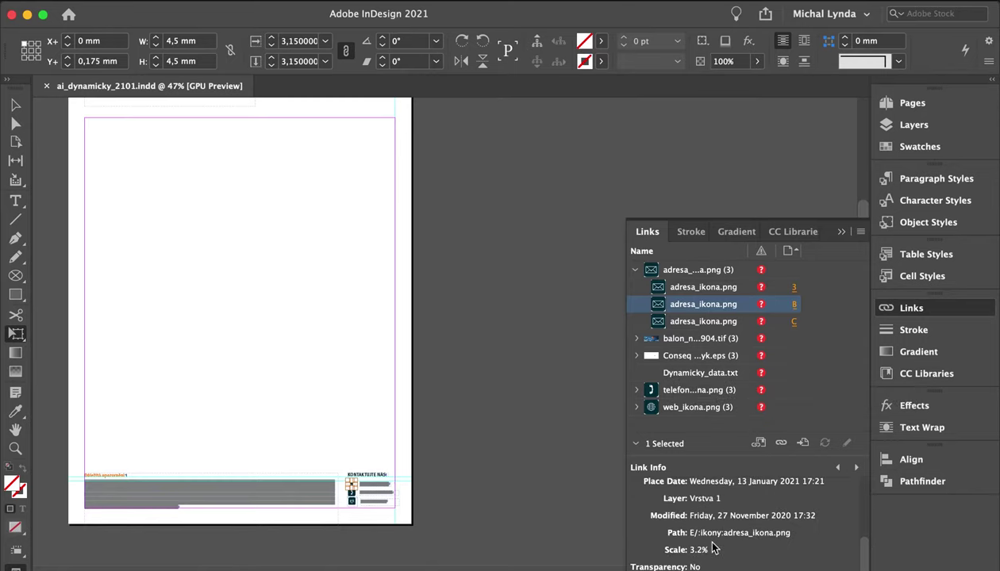
Step: Select Dynamicky_data.txt and scroll its Link Info to view its path
left_click(679, 373)
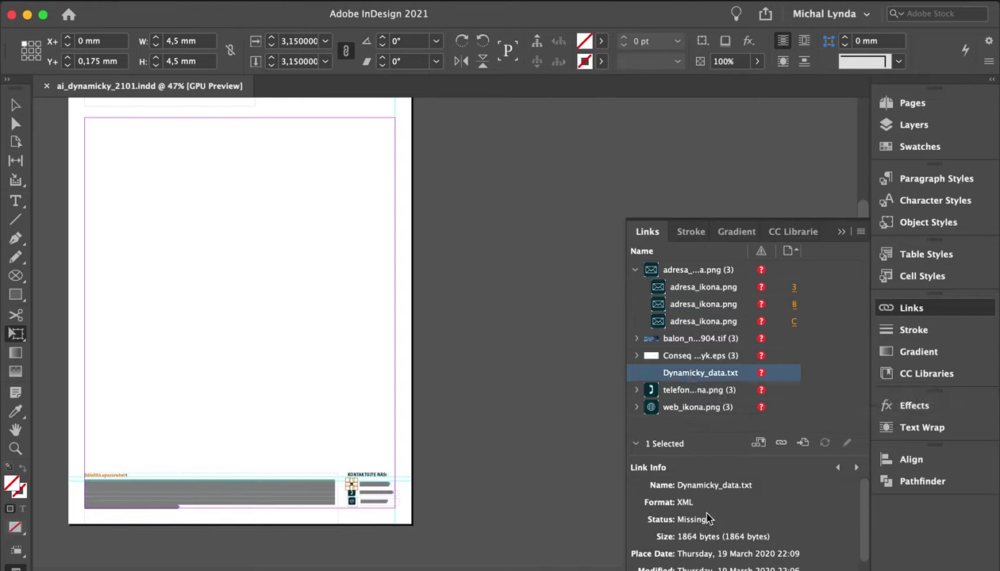
scroll(708, 519, "down", 1)
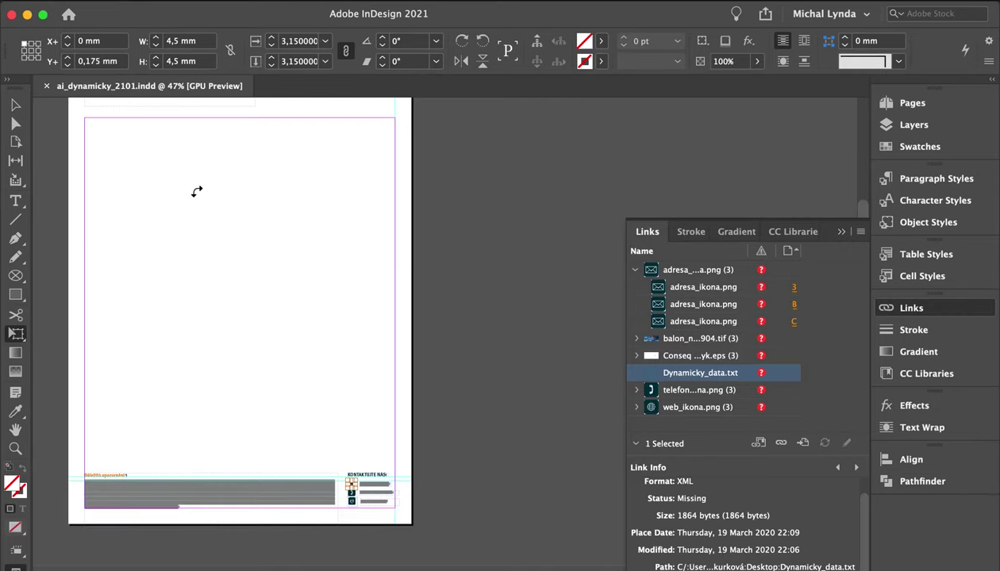
left_click(105, 2)
Step: Relink the missing adresa_ikona.png icon to business_ikony_svetle_cmyk_adresa_ctverec.eps
mouse_move(159, 62)
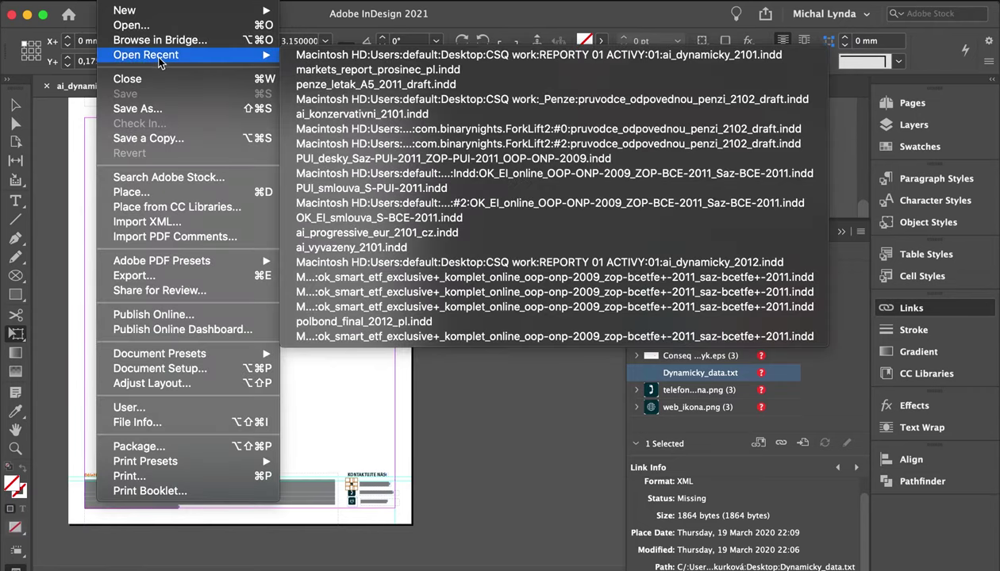
key("Escape")
key("Escape")
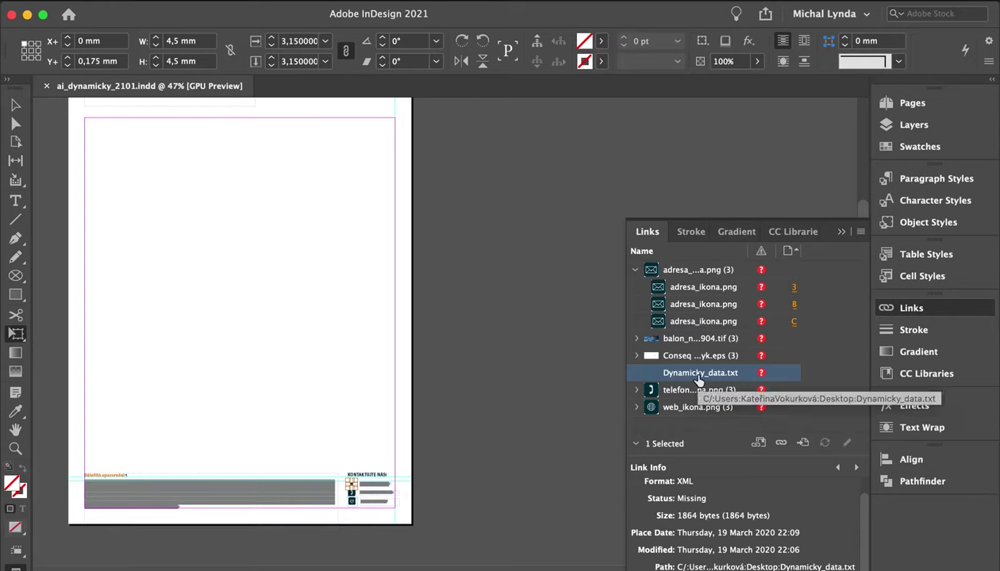
left_click(702, 292)
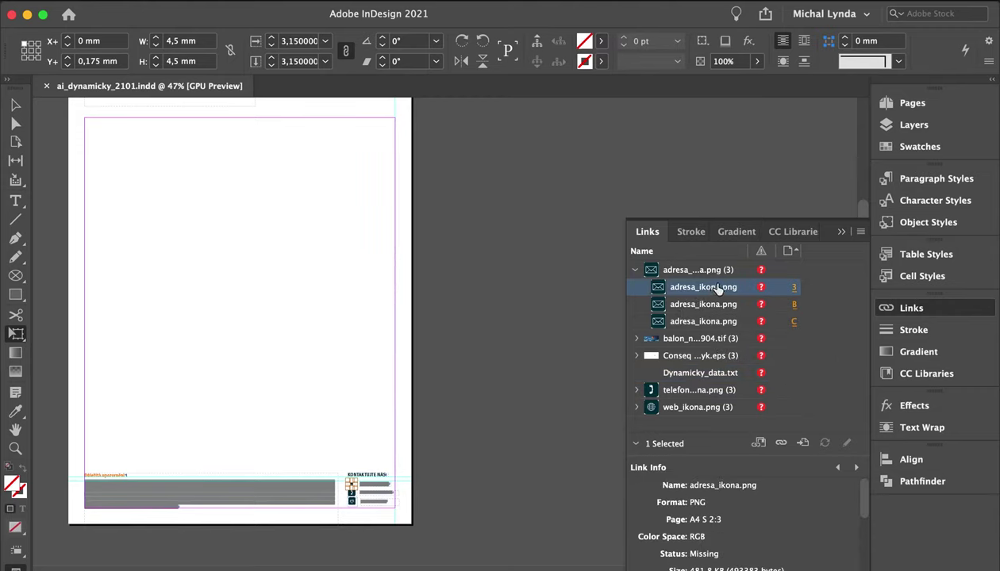
right_click(710, 288)
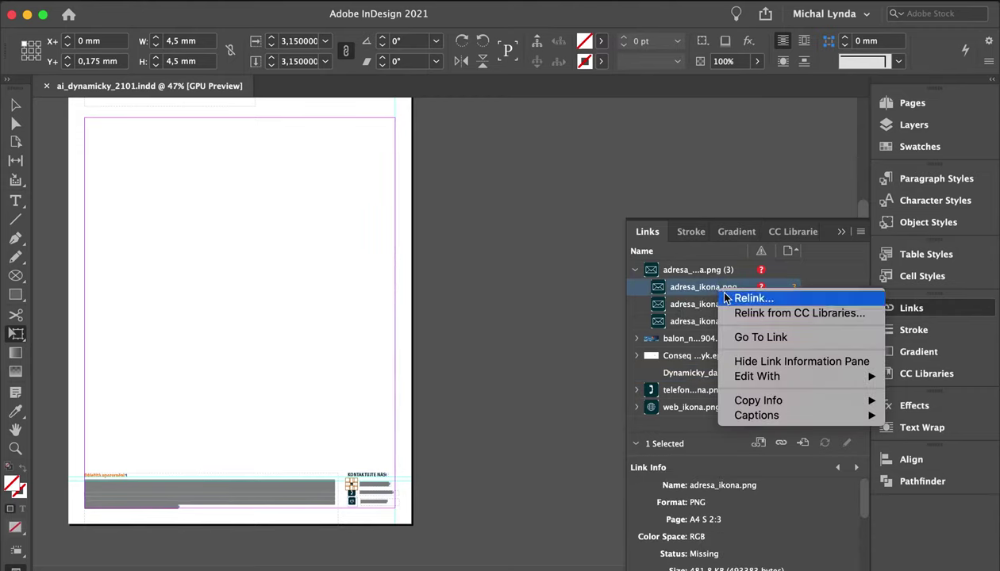
left_click(622, 319)
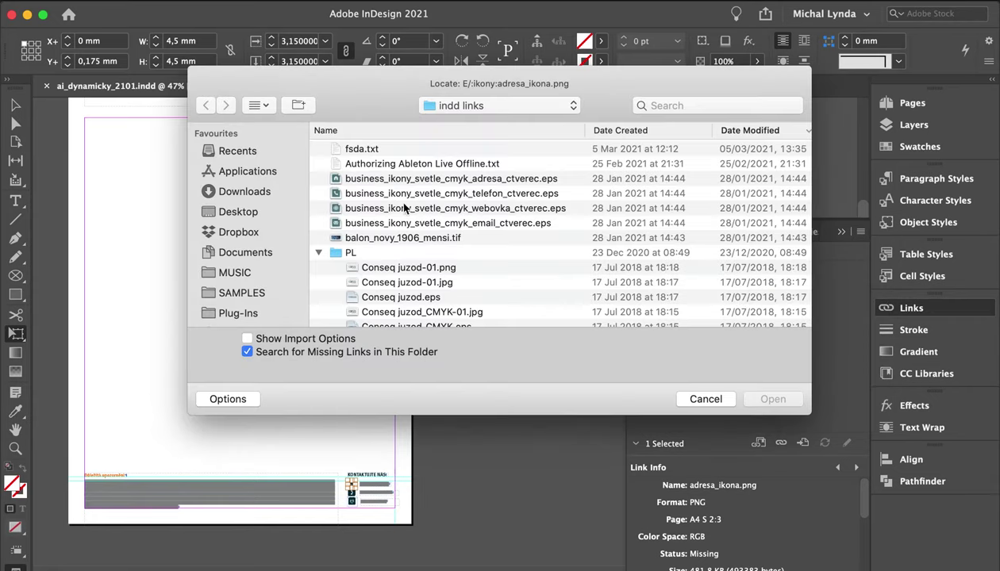
left_click(393, 165)
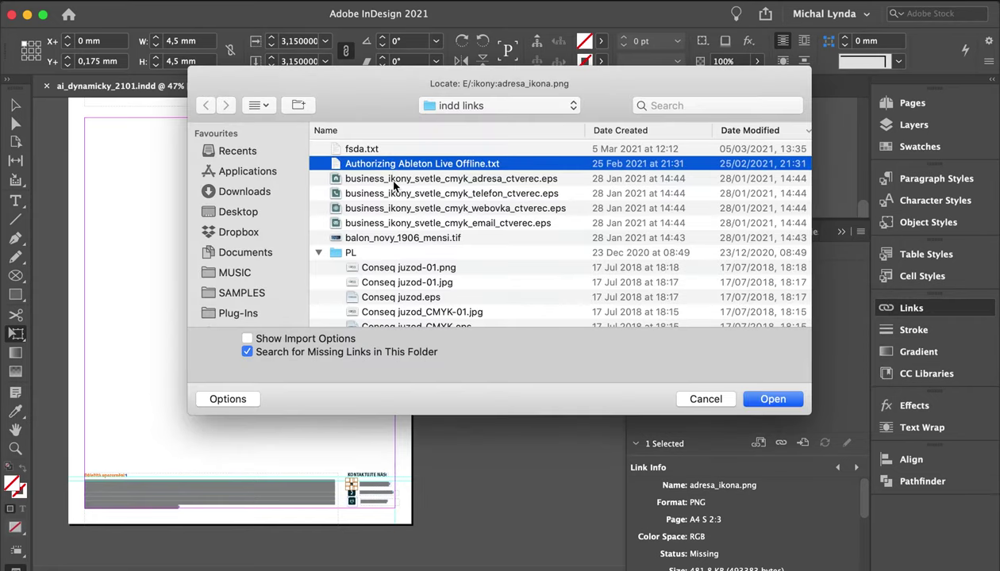
double_click(394, 179)
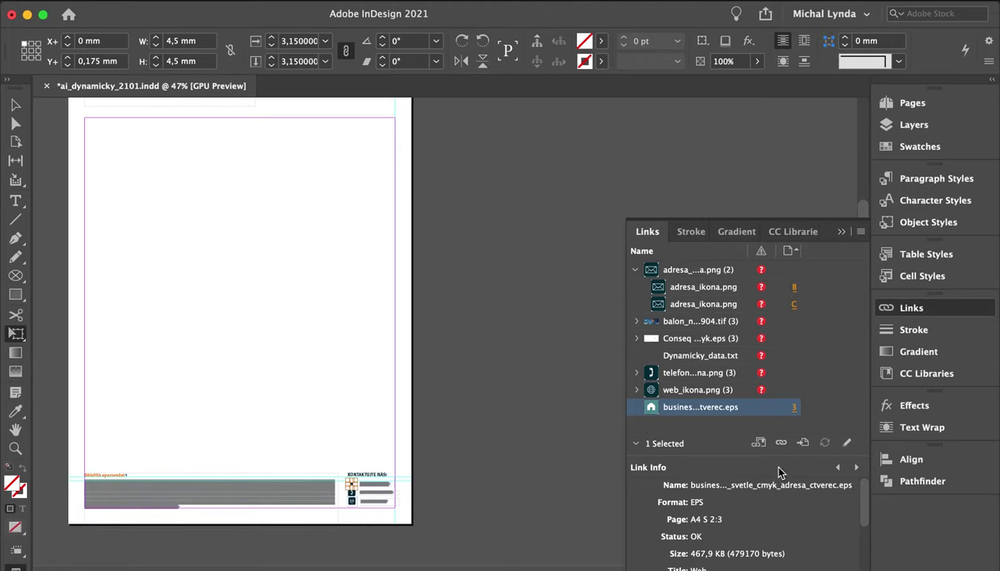
Step: Go to the page B adresa_ikona.png graphic and delete it
left_click(703, 286)
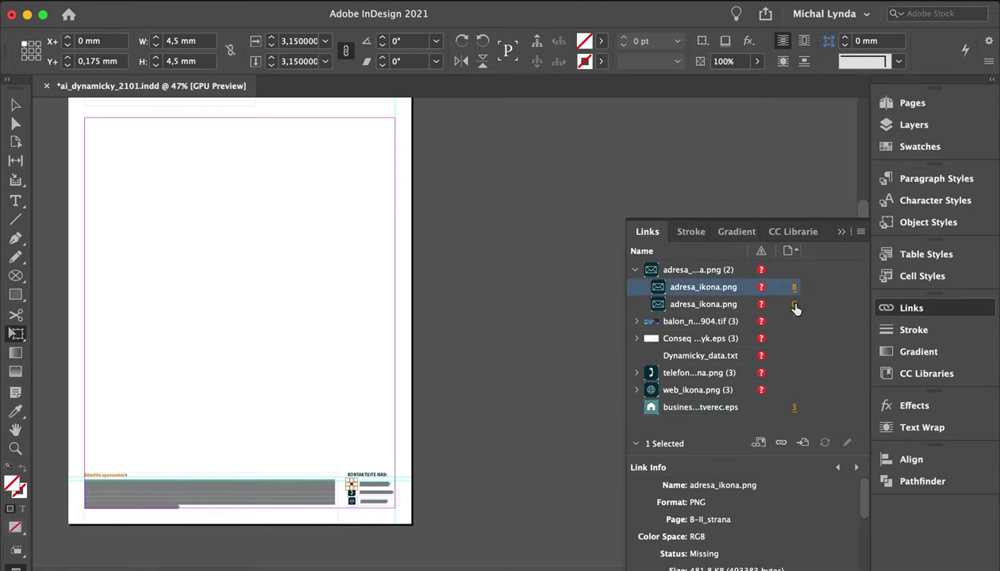
right_click(690, 287)
left_click(736, 337)
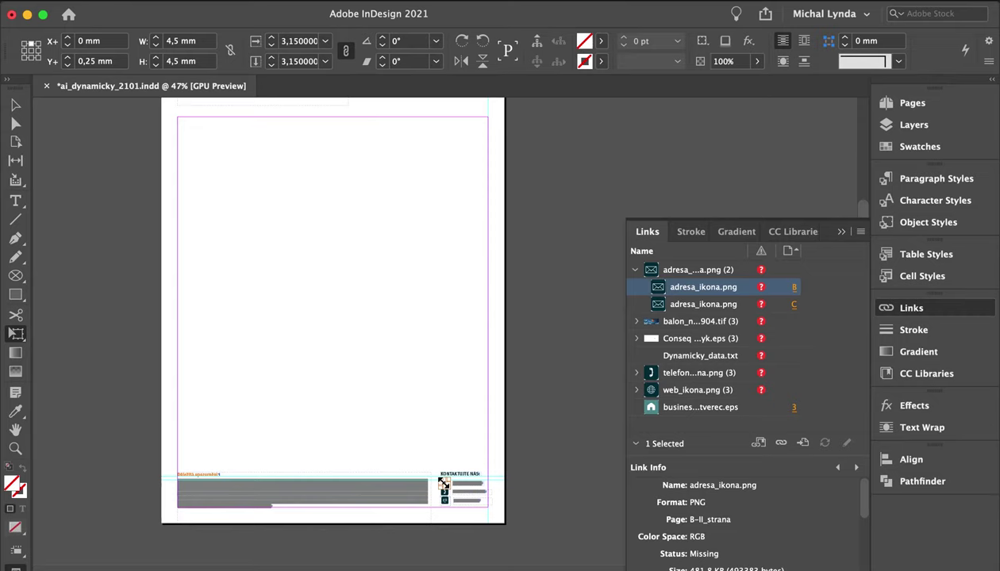
key("Delete")
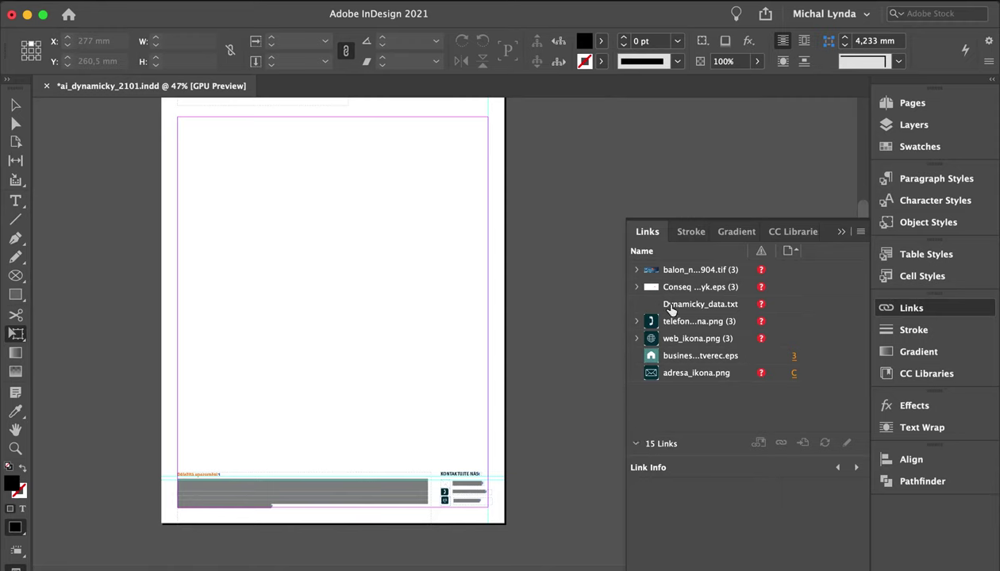
Step: Try to jump to the Dynamicky_data.txt content with Go To Link
left_click(671, 308)
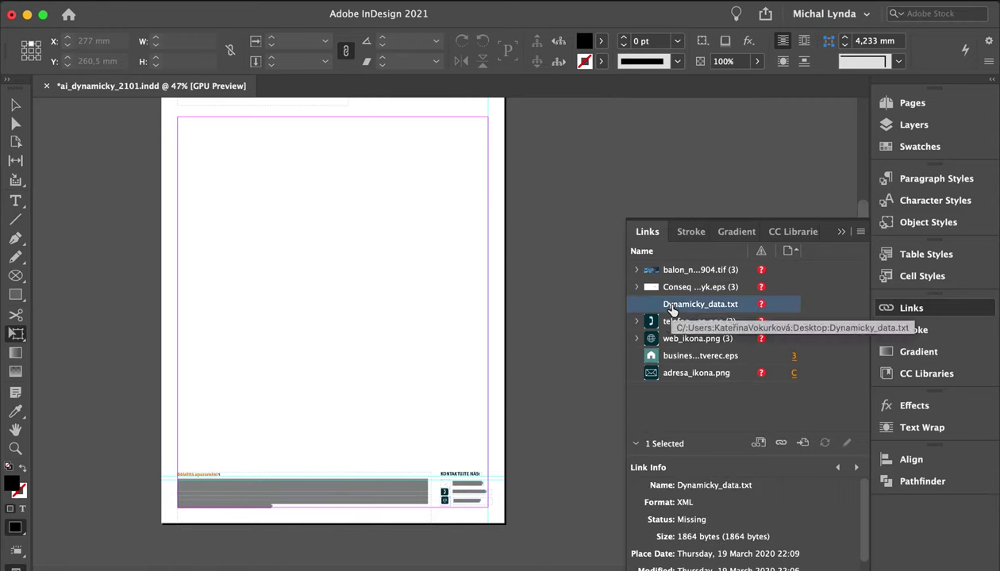
right_click(670, 309)
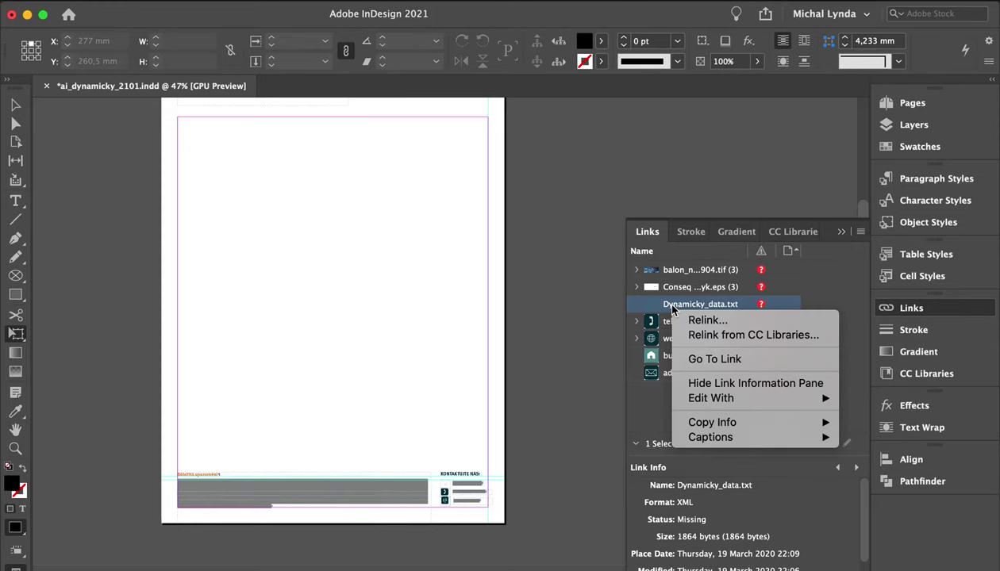
left_click(708, 359)
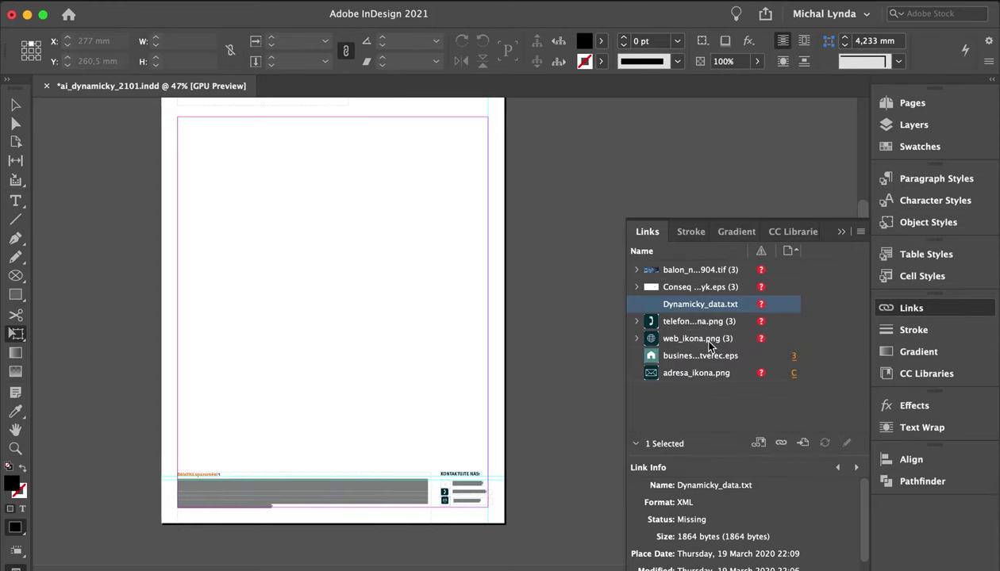
right_click(689, 308)
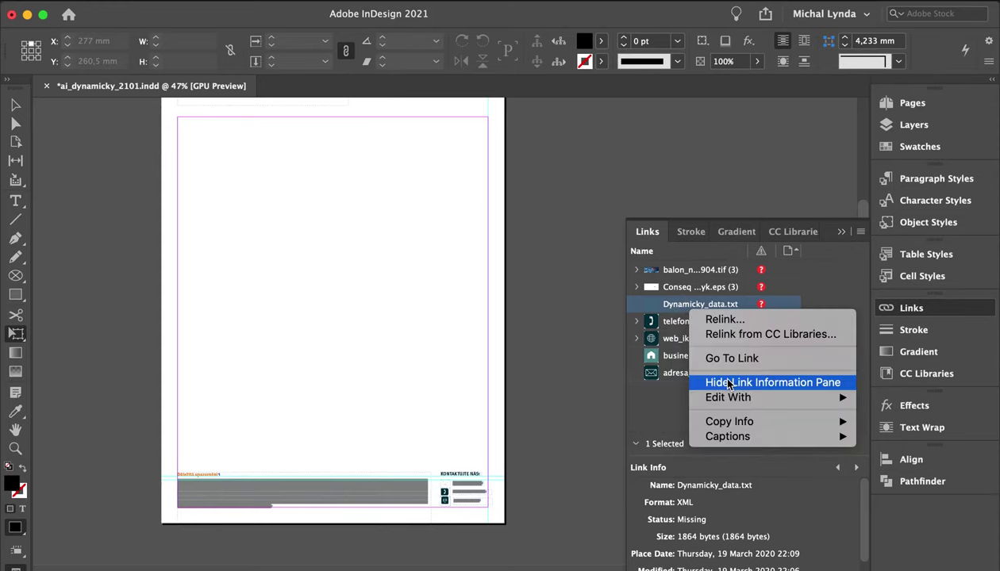
left_click(726, 358)
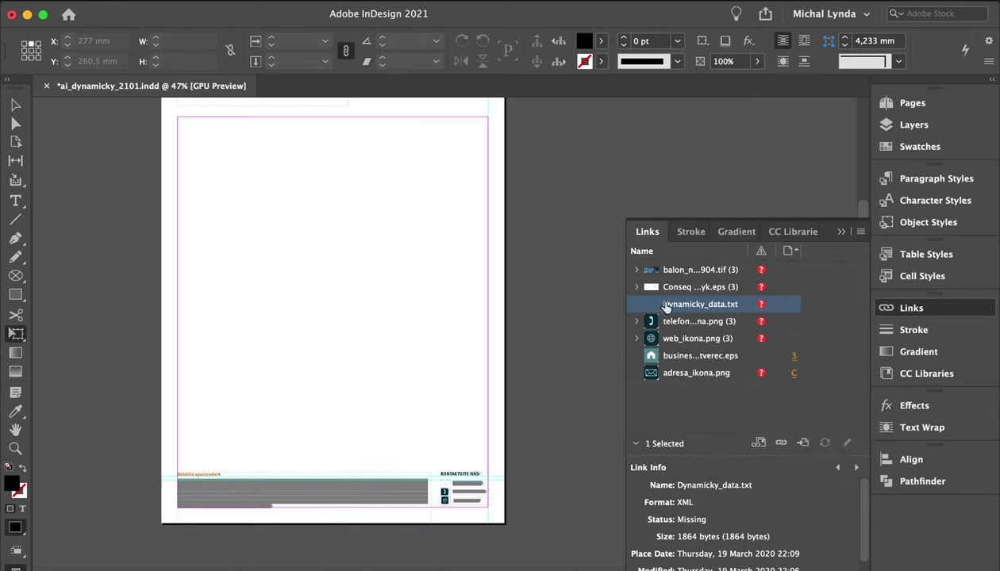
Step: Relink Dynamicky_data.txt to fsda.txt so its status becomes OK
mouse_move(671, 314)
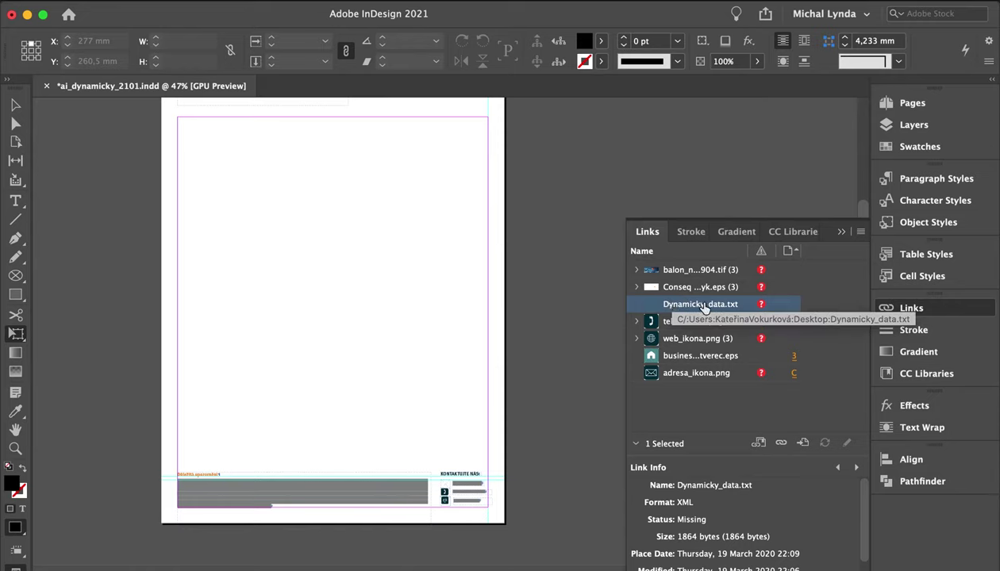
right_click(706, 309)
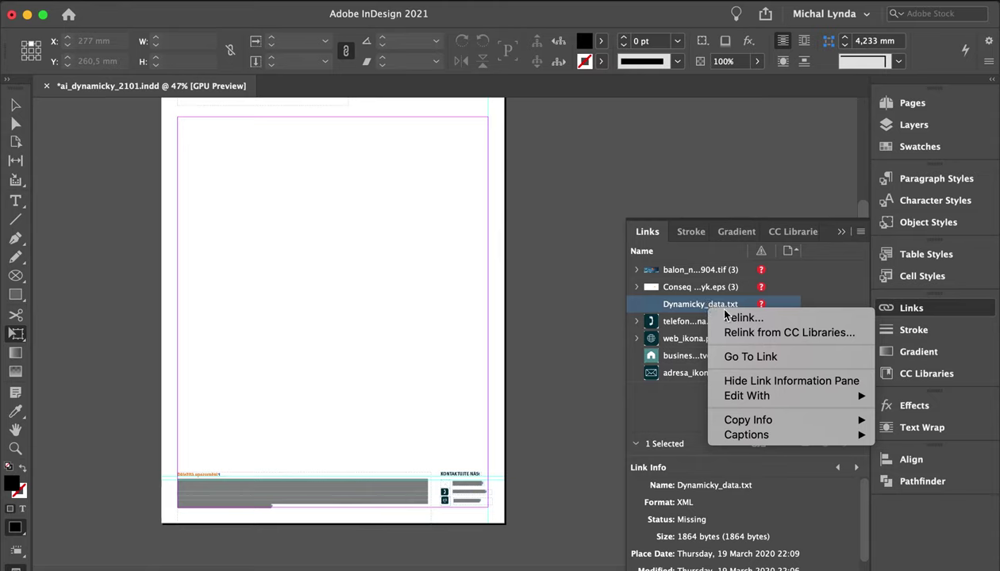
left_click(721, 319)
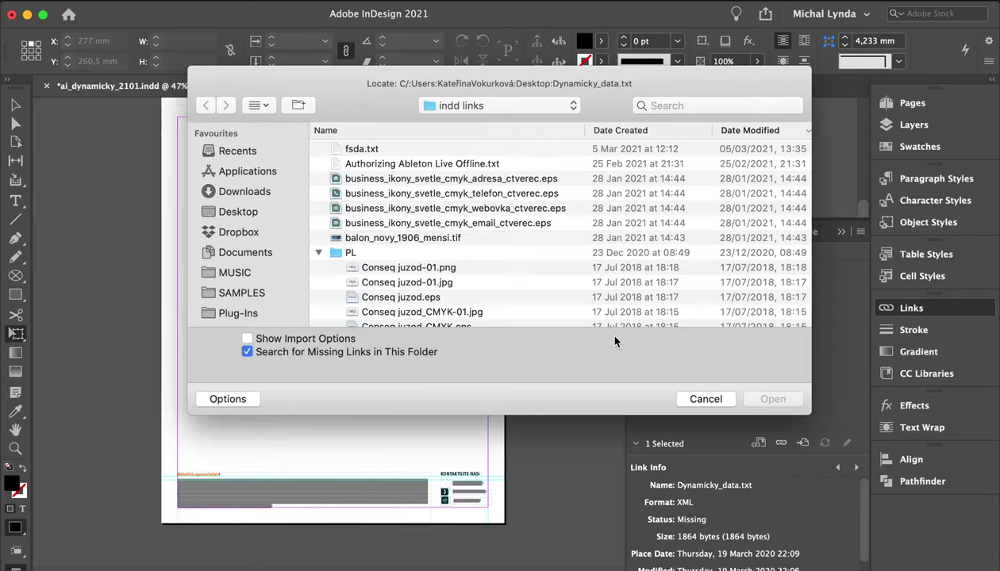
double_click(354, 149)
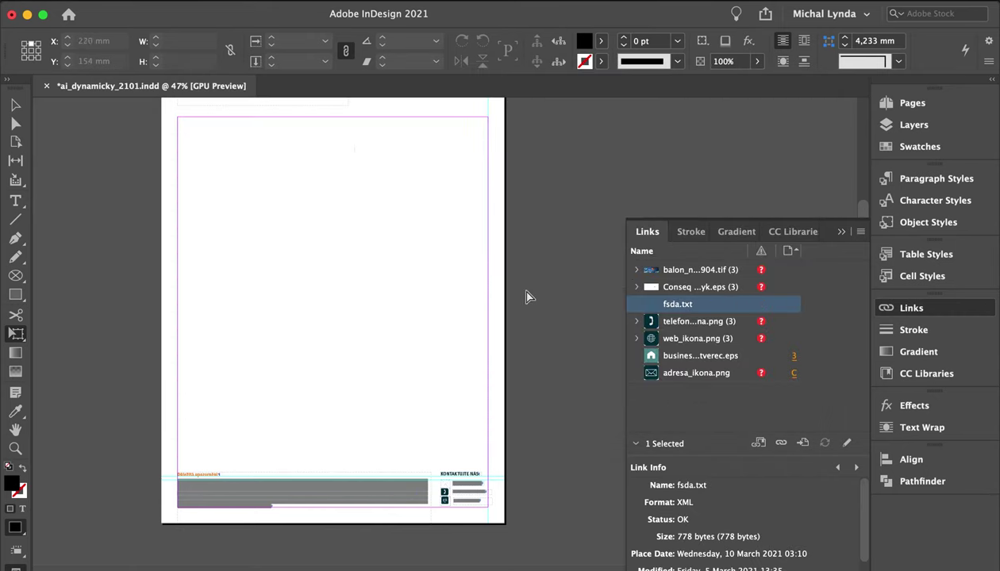
Step: Drag fsda.txt from the indd links Finder window onto the InDesign pasteboard as a text frame
left_click(33, 565)
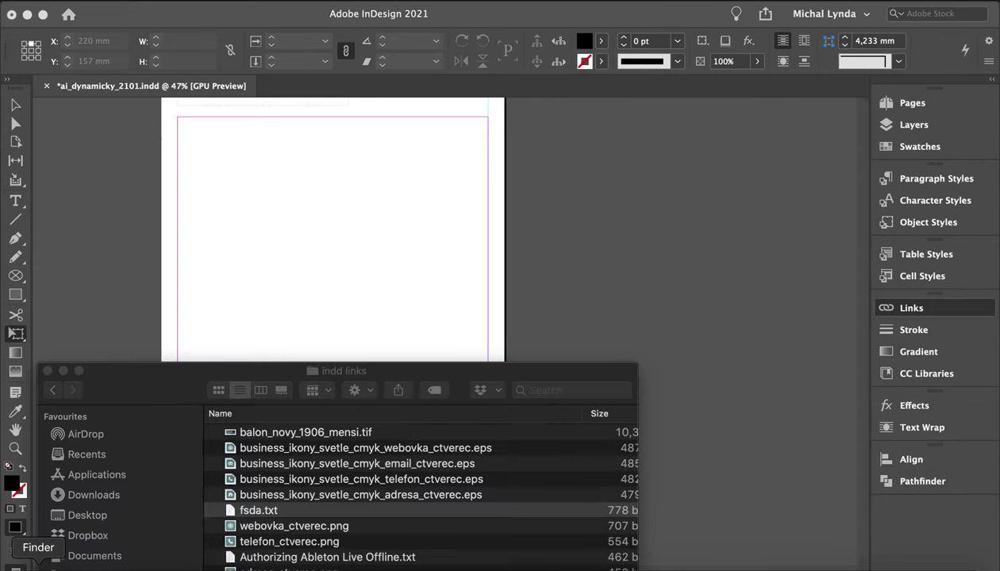
left_click_drag(234, 511, 599, 264)
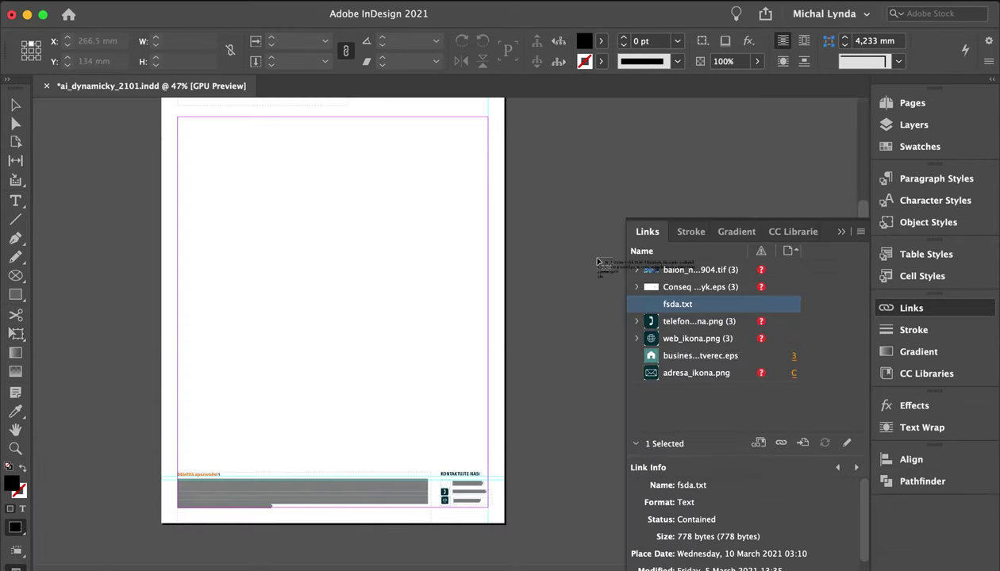
left_click(567, 156)
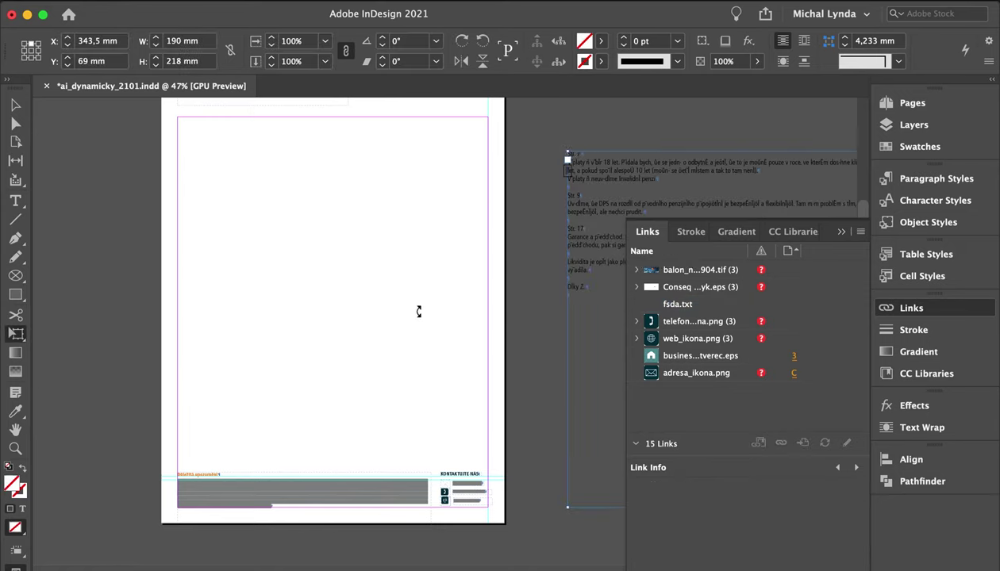
left_click(710, 321)
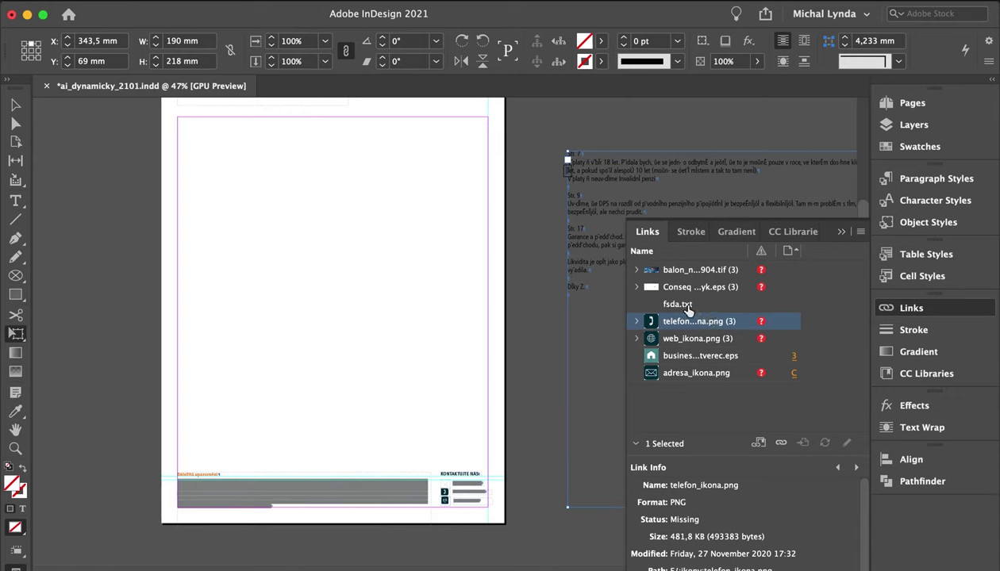
left_click(683, 306)
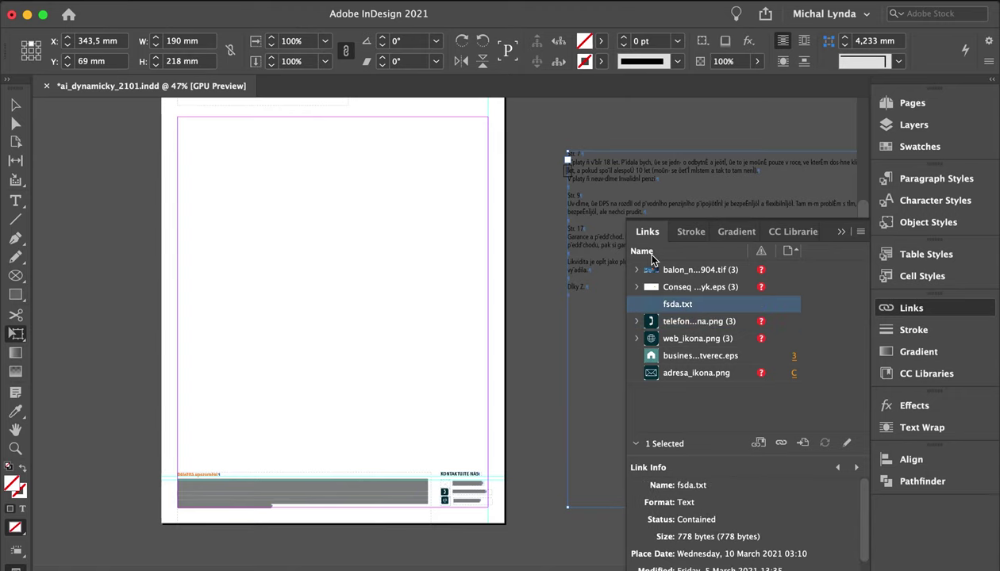
left_click(905, 307)
left_click(904, 307)
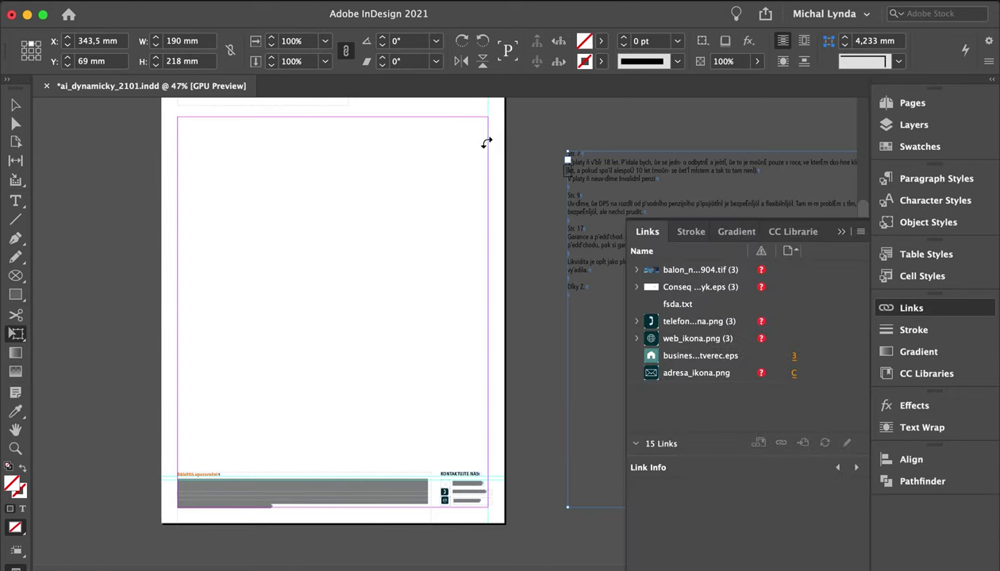
left_click(400, 0)
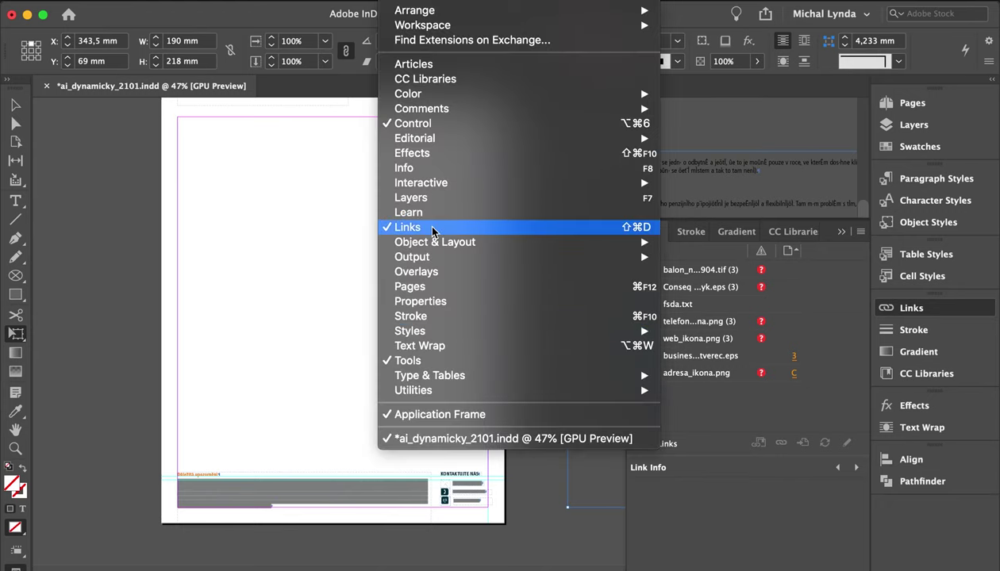
left_click(734, 331)
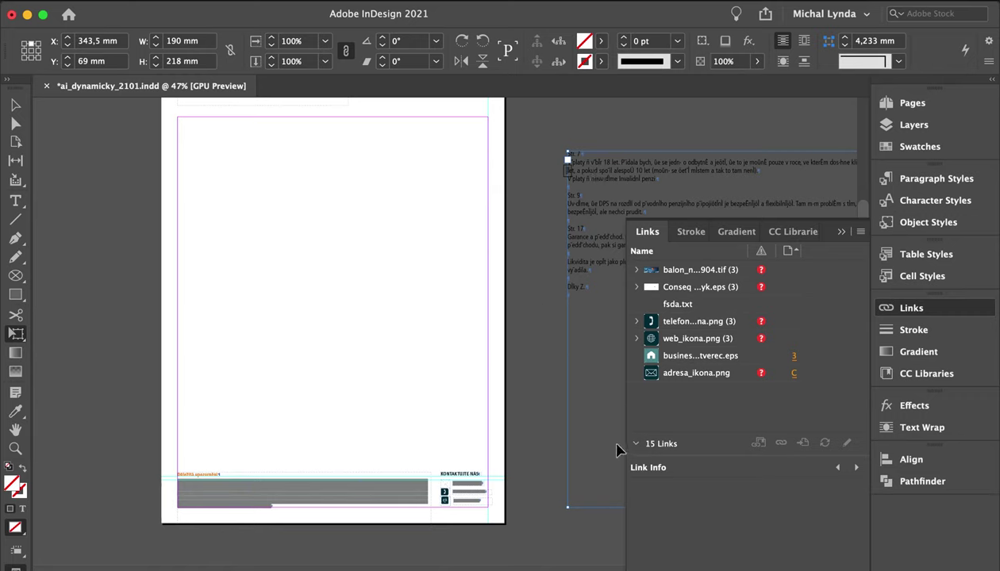
Step: Unlink fsda.txt via its Links panel options, then delete its pasteboard text frame
left_click(675, 308)
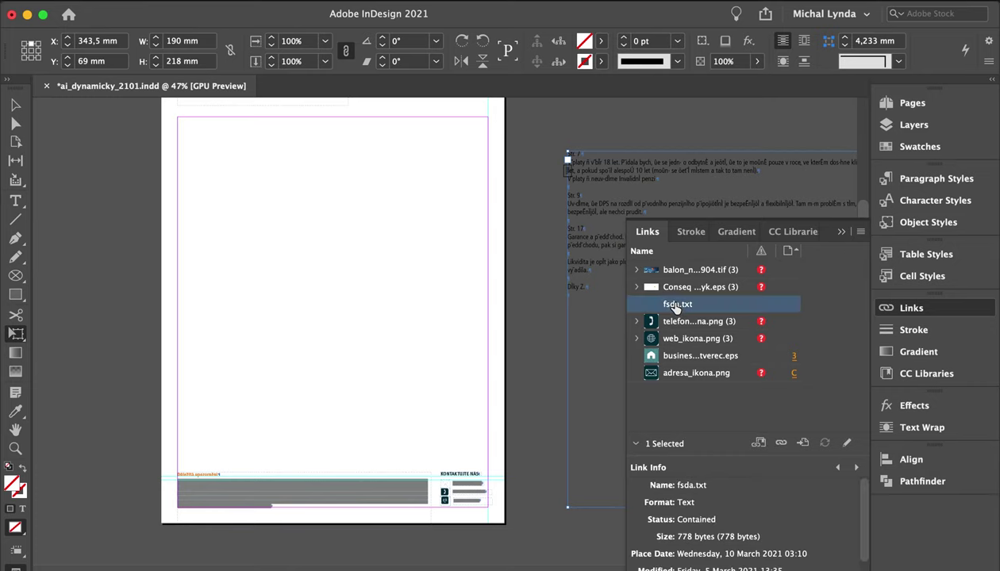
right_click(676, 308)
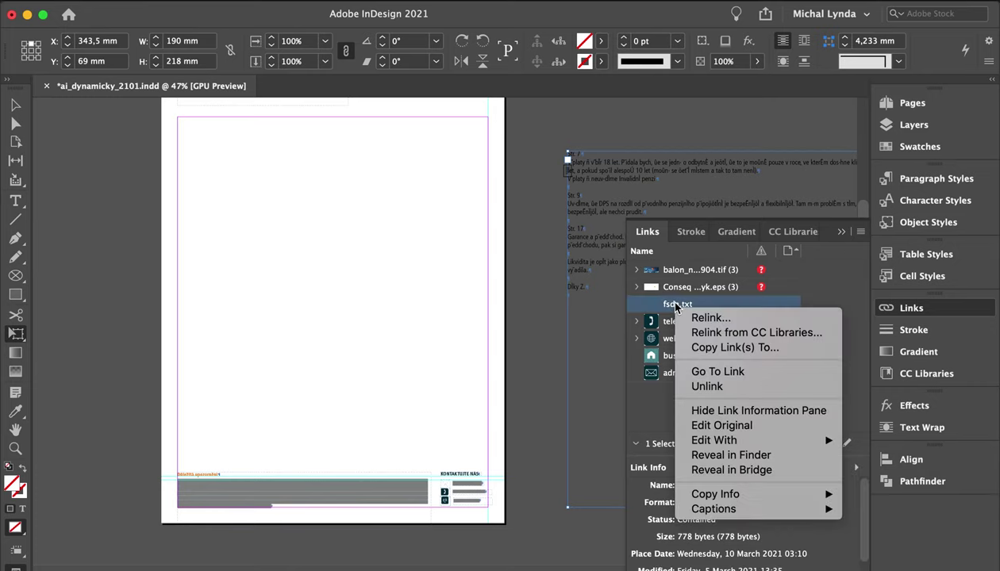
left_click(698, 387)
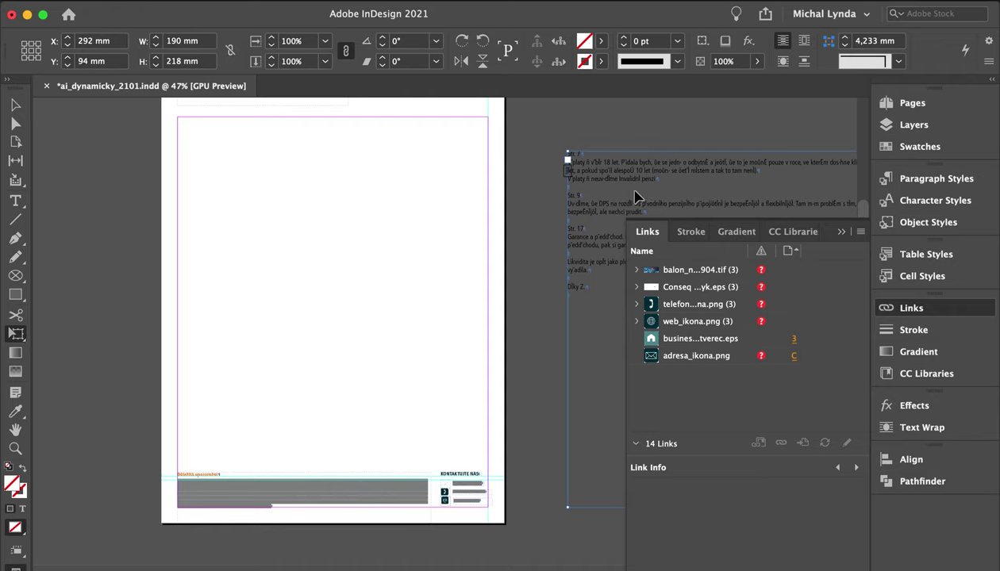
key("Delete")
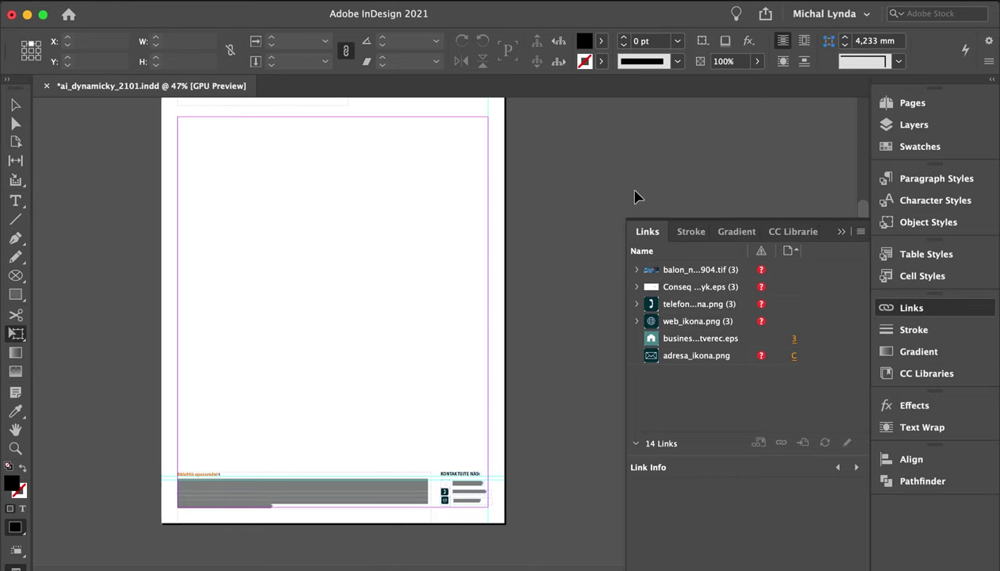